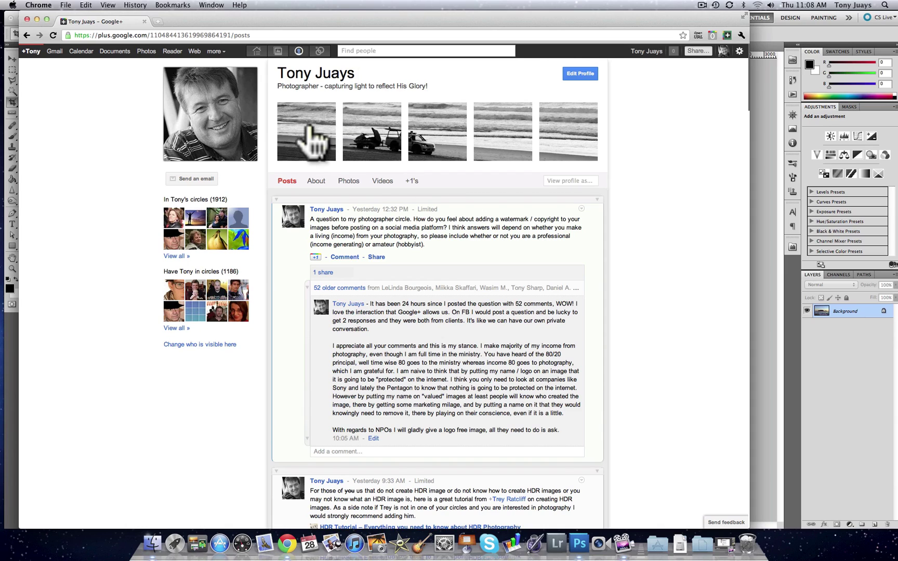
Drag a 625×125 crop box across Table Mountain, then shift it down to include the sea
{"action": "left_click", "coordinate": [758, 167]}
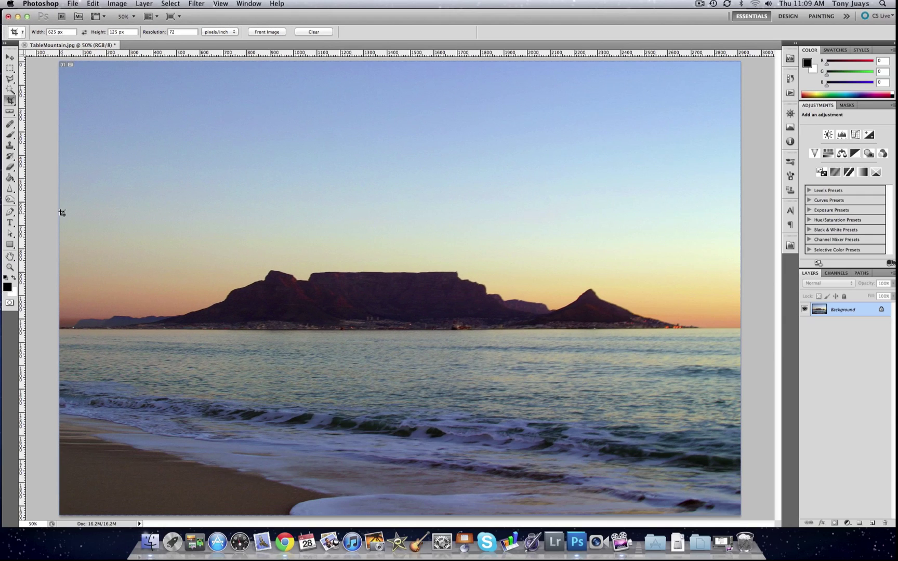
{"action": "left_click_drag", "start_coordinate": [59, 212], "coordinate": [774, 441]}
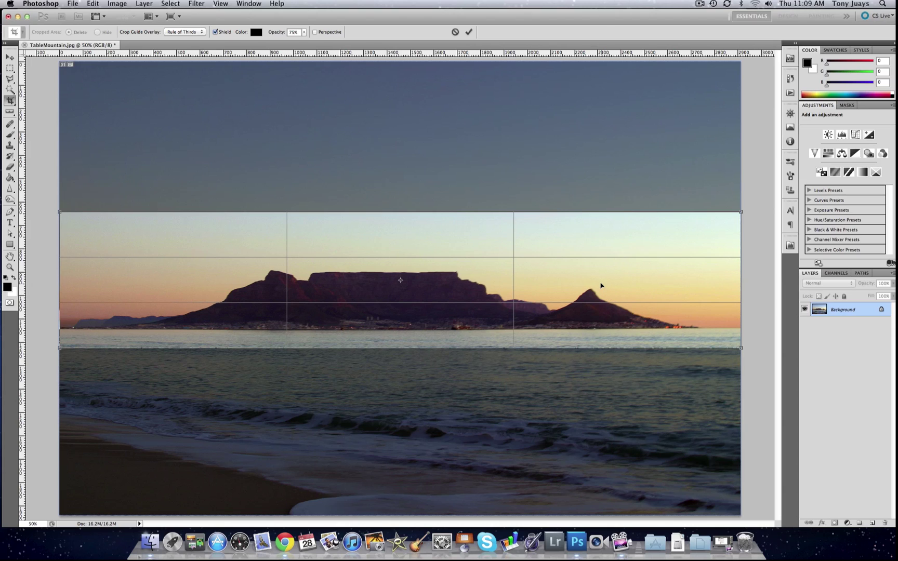
{"action": "left_click_drag", "start_coordinate": [600, 286], "coordinate": [604, 314]}
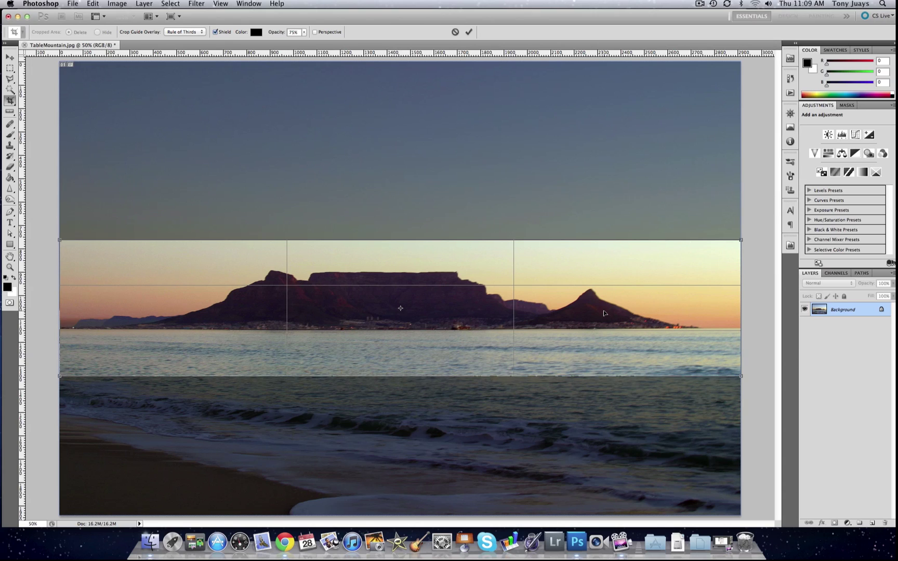
Apply the crop and view the 625×125 px strip at 100% zoom
{"action": "key", "text": "Return"}
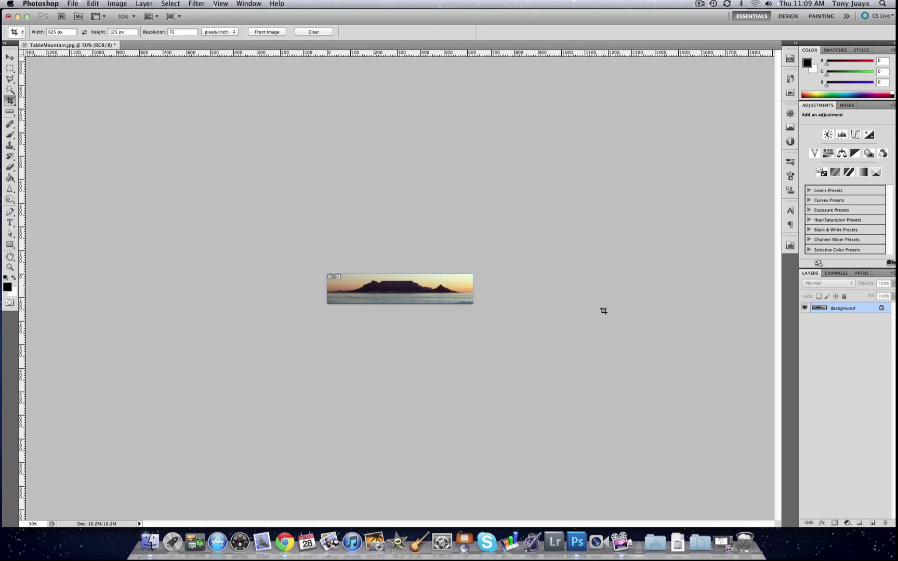
{"action": "left_click", "coordinate": [32, 524]}
{"action": "type", "text": "100"}
{"action": "key", "text": "Return"}
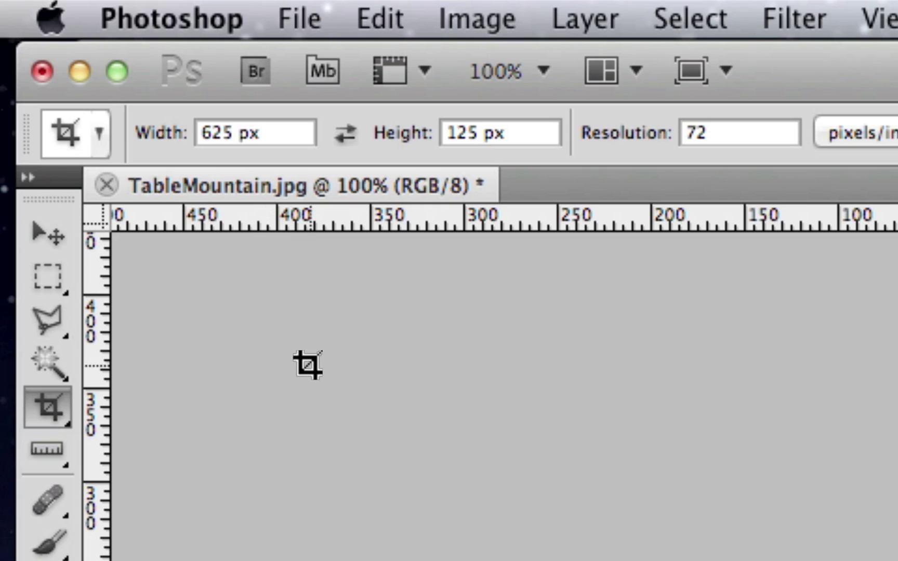
{"action": "left_click", "coordinate": [58, 413]}
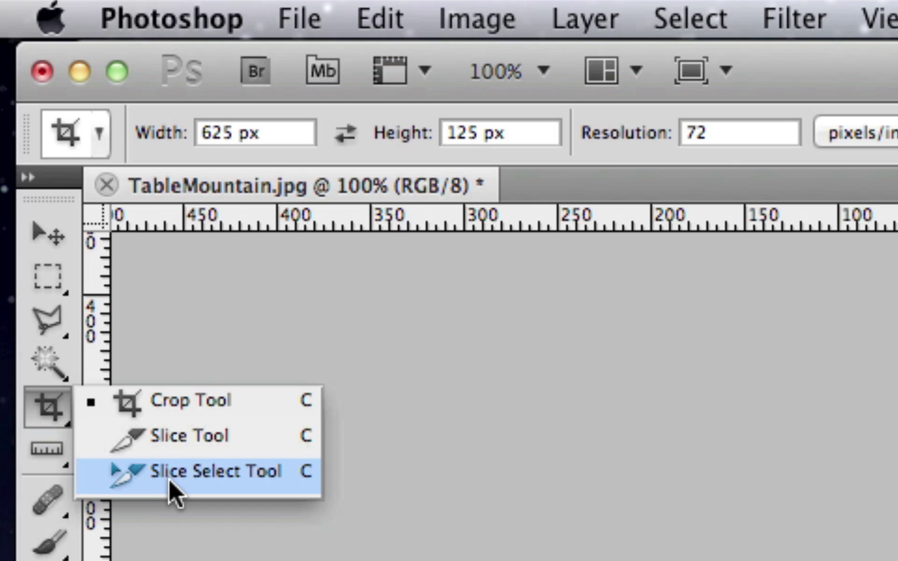
Switch to the Slice Tool and set Fixed Aspect Ratio as the slice style
{"action": "left_click", "coordinate": [208, 443]}
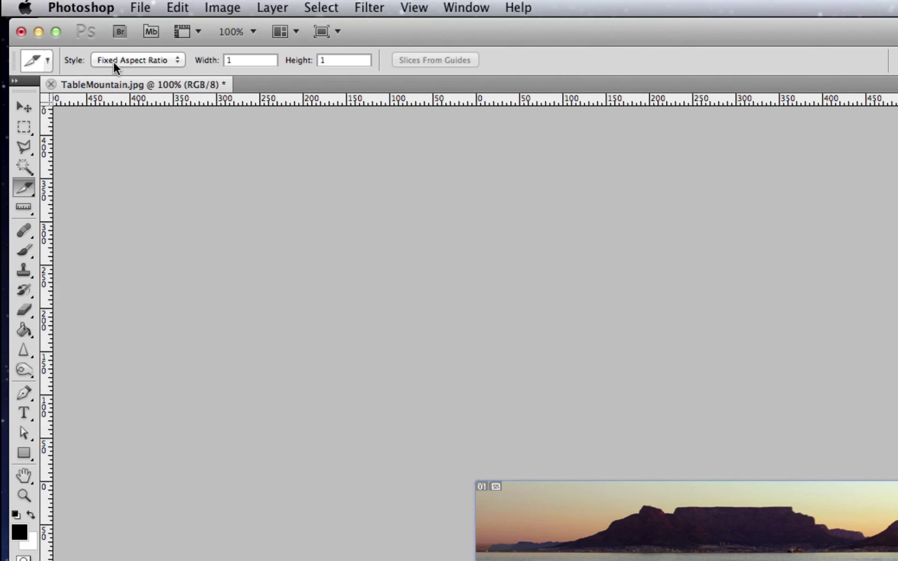
{"action": "left_click", "coordinate": [180, 60]}
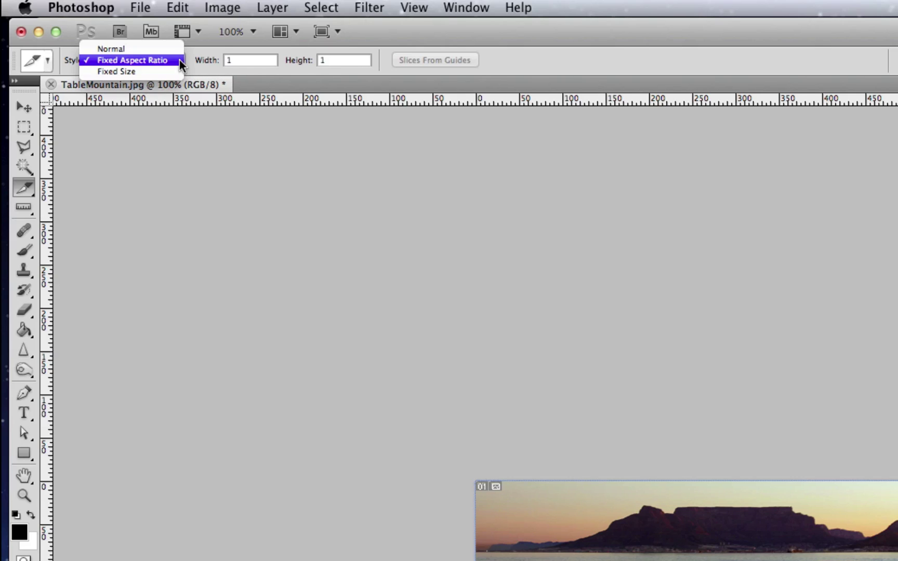
{"action": "left_click", "coordinate": [138, 60]}
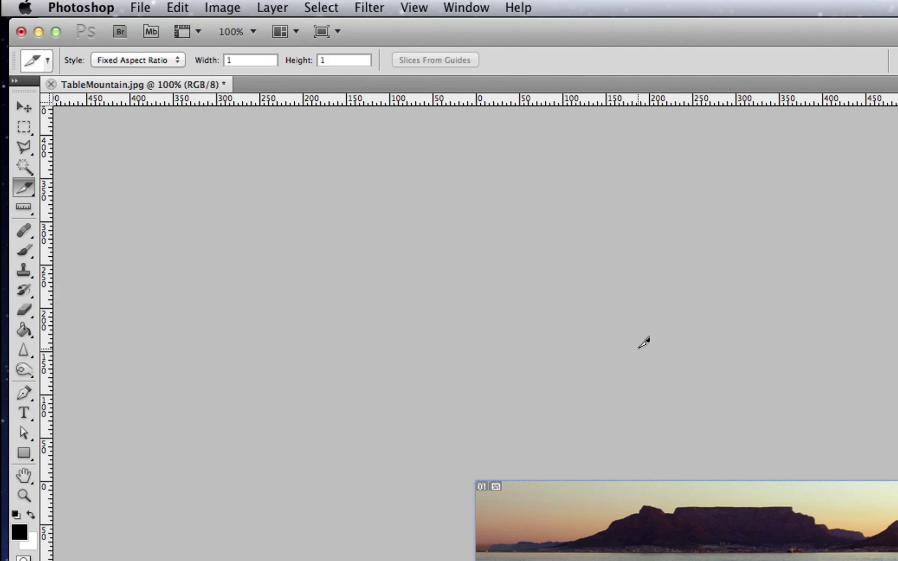
{"action": "left_click", "coordinate": [178, 61]}
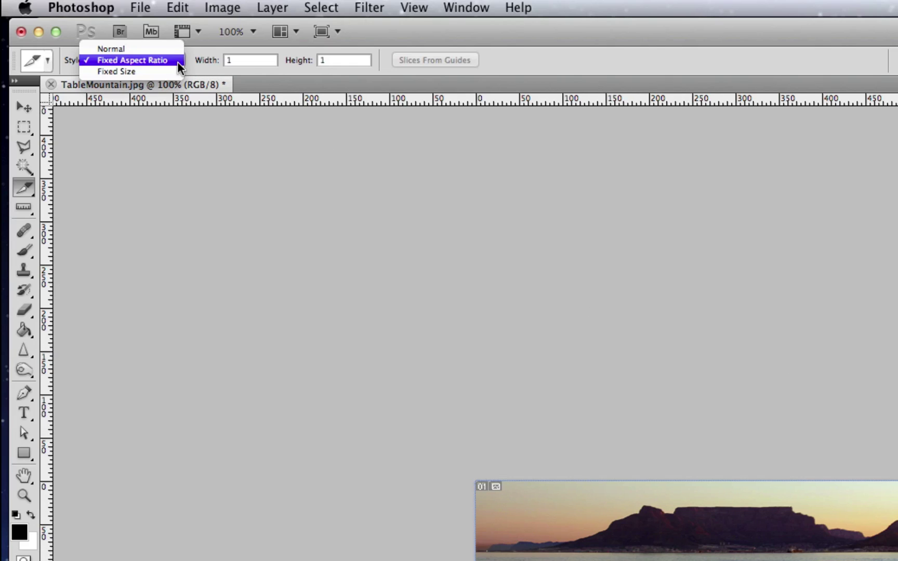
Set slices to Fixed Size 125×125 px and cut slice 01 at the strip's top-left corner
{"action": "left_click", "coordinate": [148, 72]}
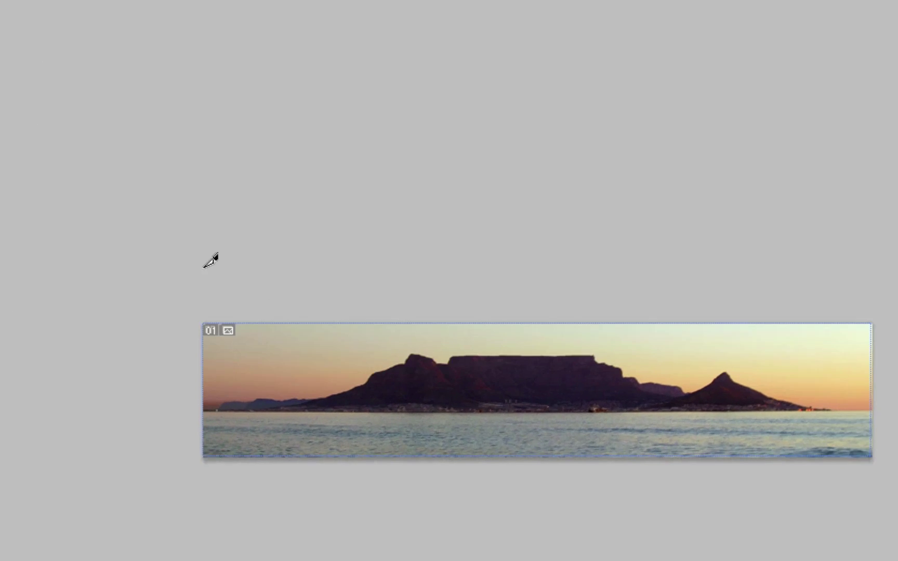
{"action": "mouse_move", "coordinate": [120, 274]}
{"action": "left_mouse_down"}
{"action": "mouse_move", "coordinate": [176, 314]}
{"action": "mouse_move", "coordinate": [154, 286]}
{"action": "mouse_move", "coordinate": [130, 283]}
{"action": "mouse_move", "coordinate": [136, 276]}
{"action": "left_mouse_up"}
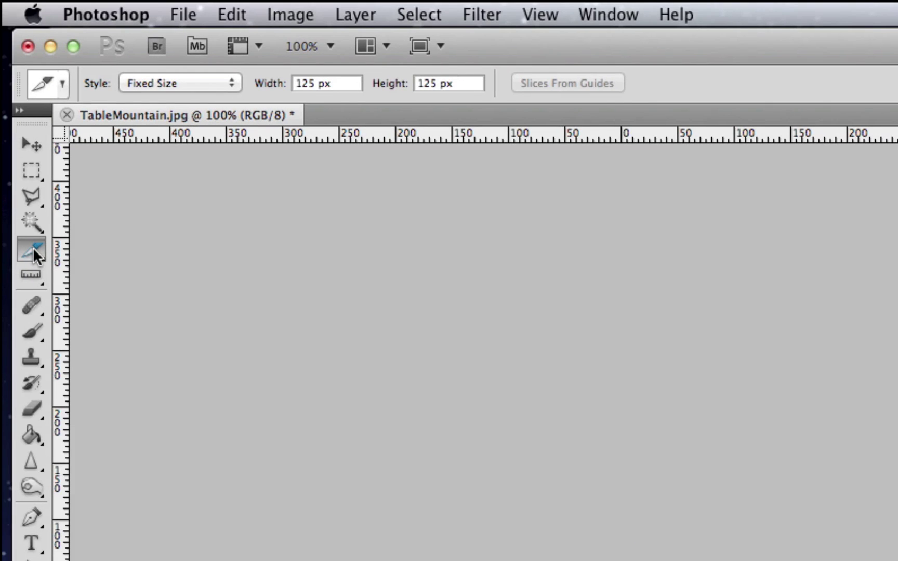
With the Slice Select Tool, Alt-drag slice 01 rightward to create slice 02 beside it
{"action": "left_click", "coordinate": [33, 247]}
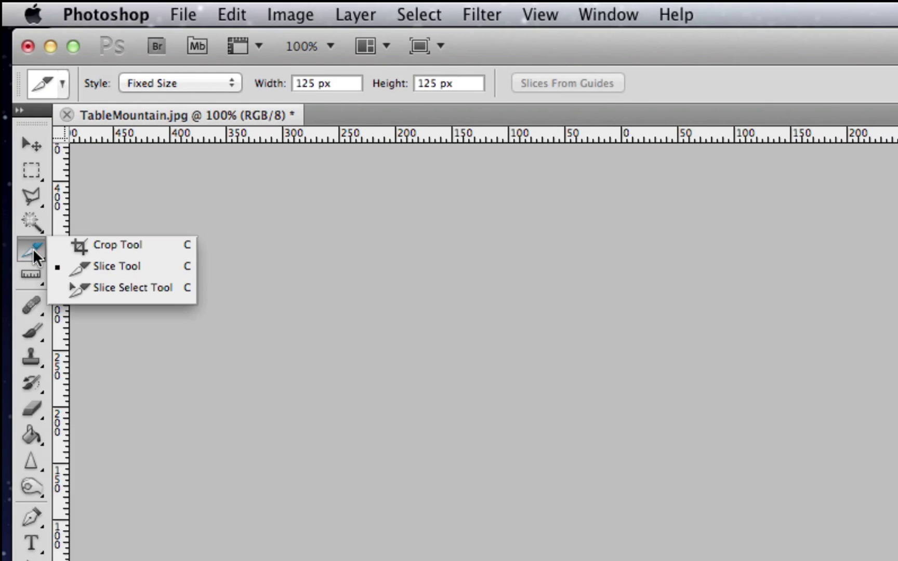
{"action": "left_click", "coordinate": [130, 288]}
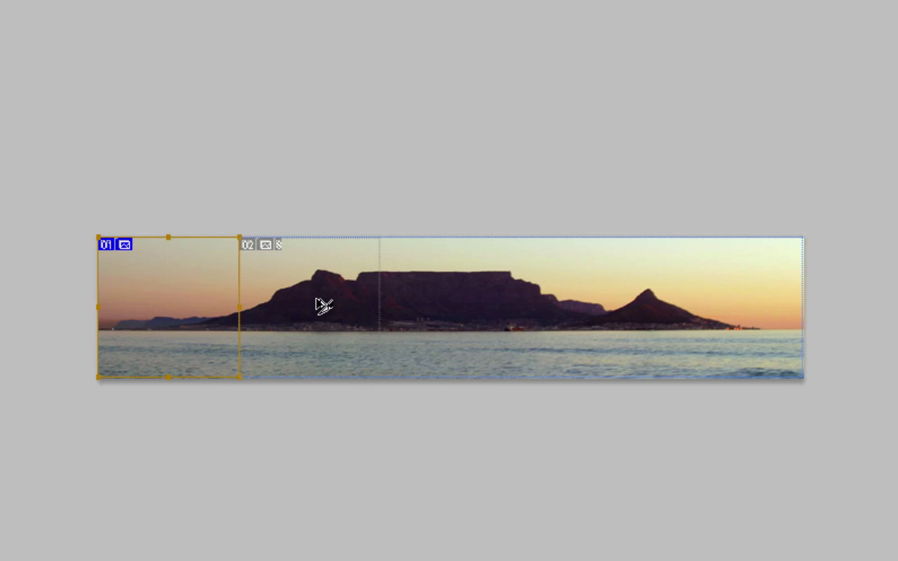
{"action": "left_click_drag", "start_coordinate": [315, 298], "coordinate": [315, 298]}
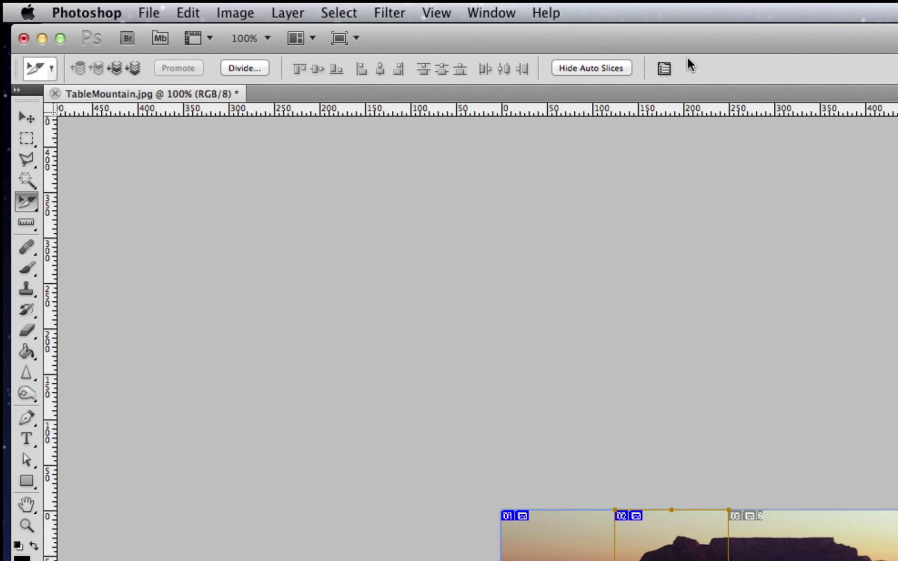
Check the View > Snap To options, leaving the menu unchanged
{"action": "left_click", "coordinate": [436, 13]}
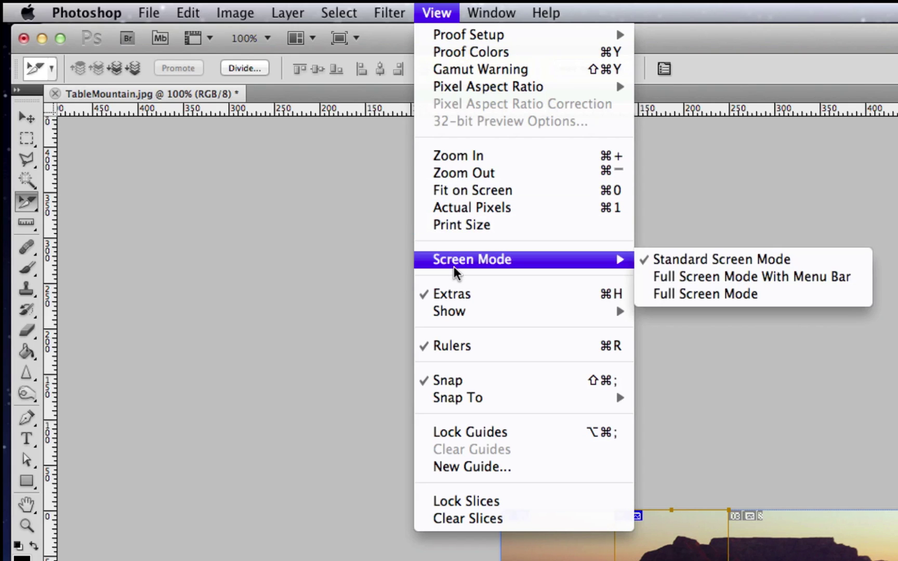
{"action": "mouse_move", "coordinate": [435, 401]}
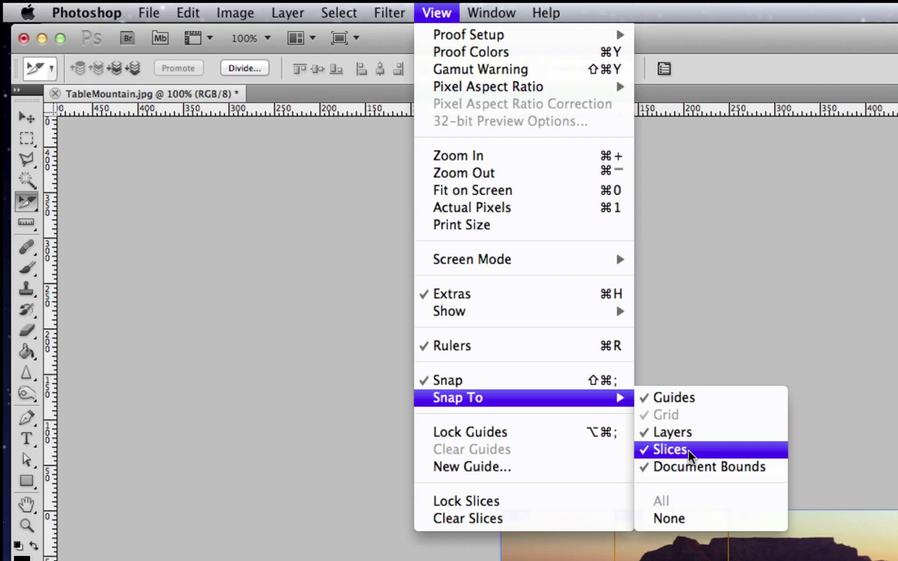
{"action": "left_click", "coordinate": [837, 297]}
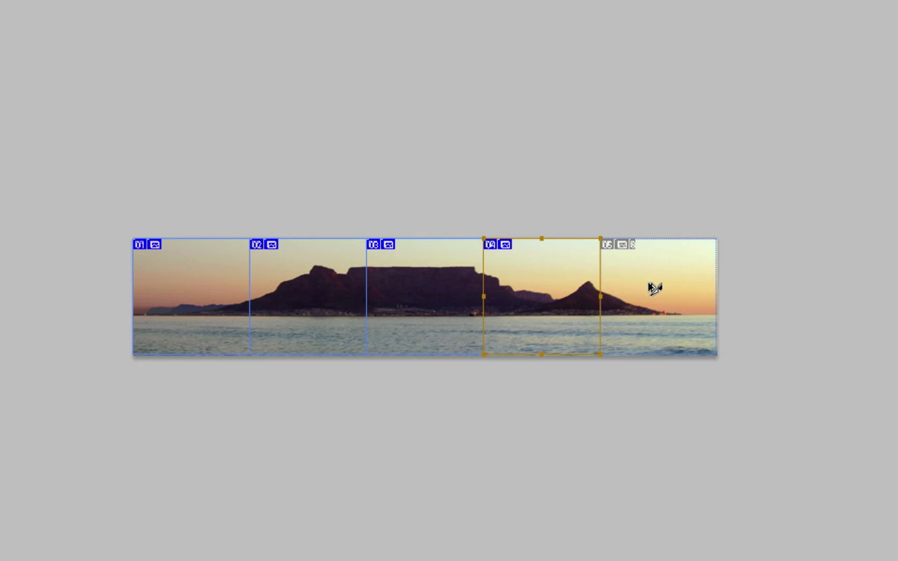
Select slice 05 and open Save for Web & Devices with the JPEG High preset
{"action": "left_click", "coordinate": [654, 289]}
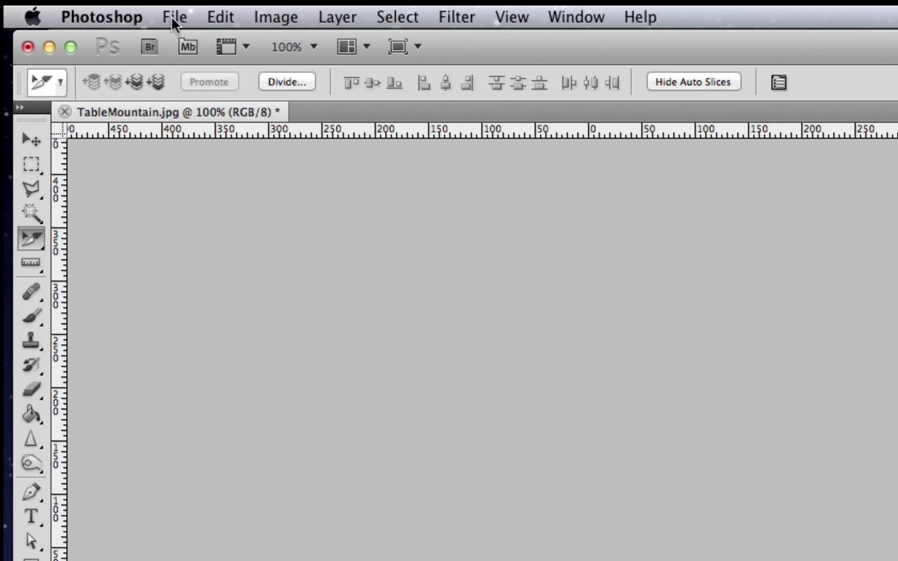
{"action": "left_click", "coordinate": [173, 17]}
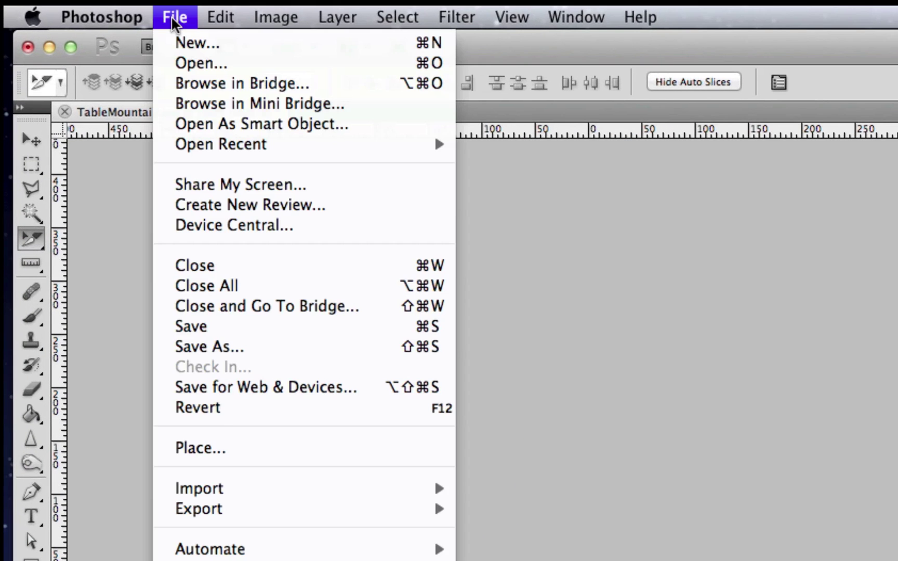
{"action": "left_click", "coordinate": [232, 393]}
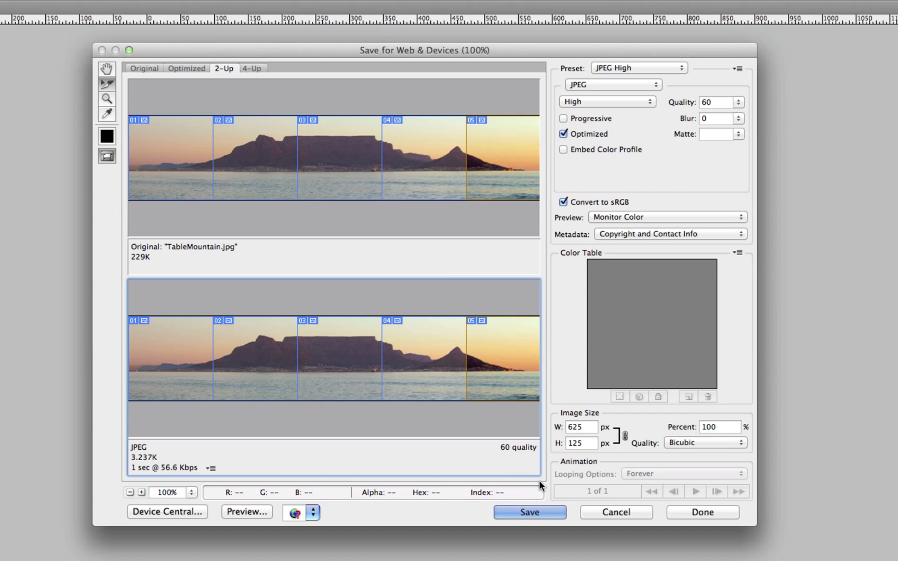
Export All Slices of TableMountain.jpg into a newly created Google+/CapeTown folder
{"action": "left_click", "coordinate": [538, 512]}
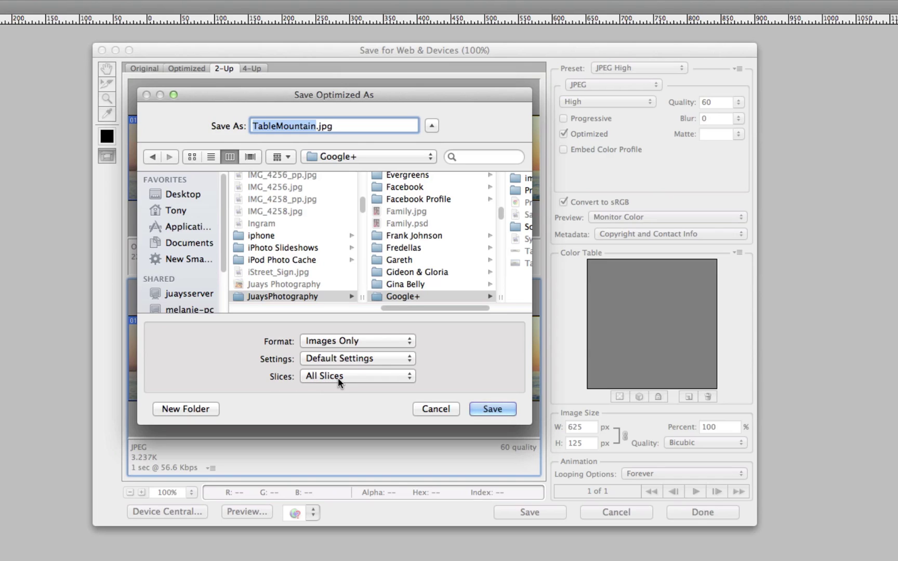
{"action": "left_click", "coordinate": [406, 296]}
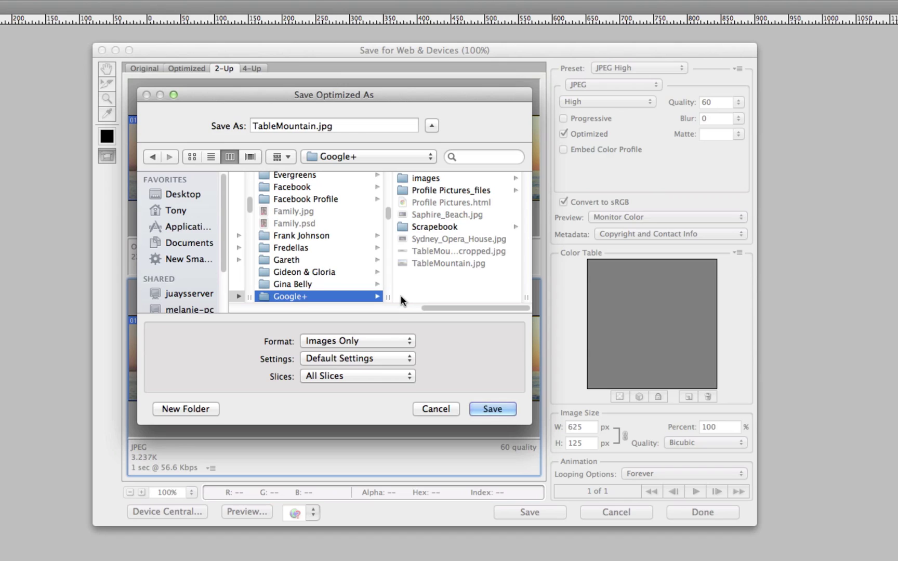
{"action": "left_click", "coordinate": [208, 408]}
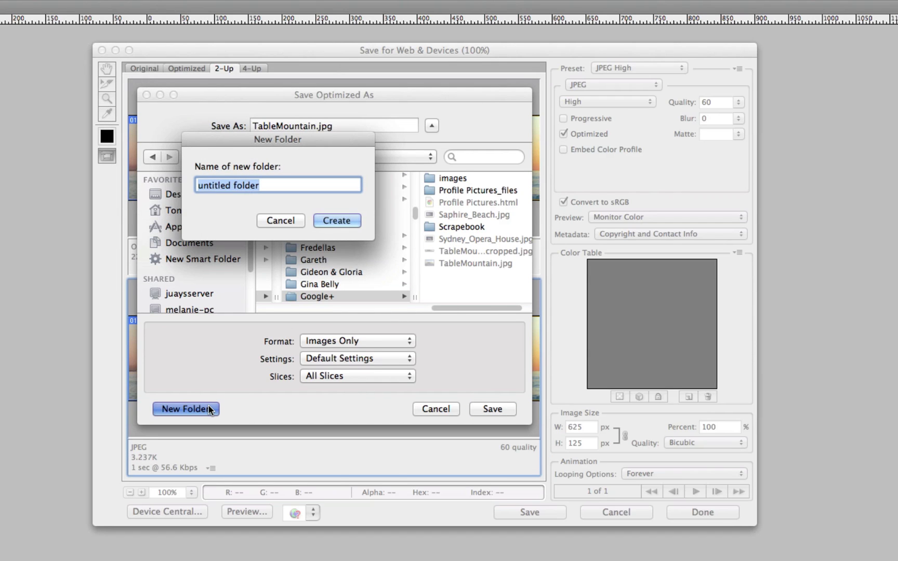
{"action": "type", "text": "Cap"}
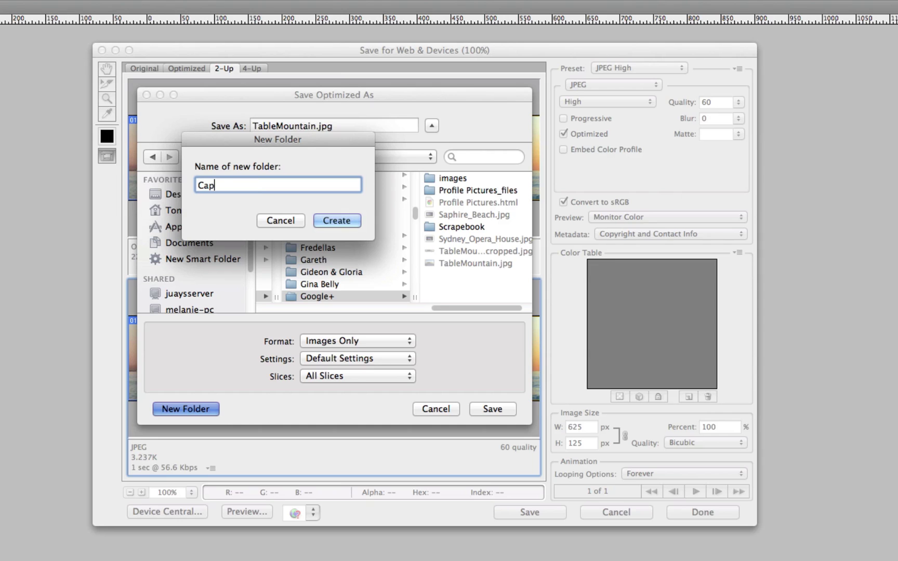
{"action": "type", "text": "eTown"}
{"action": "key", "text": "Return"}
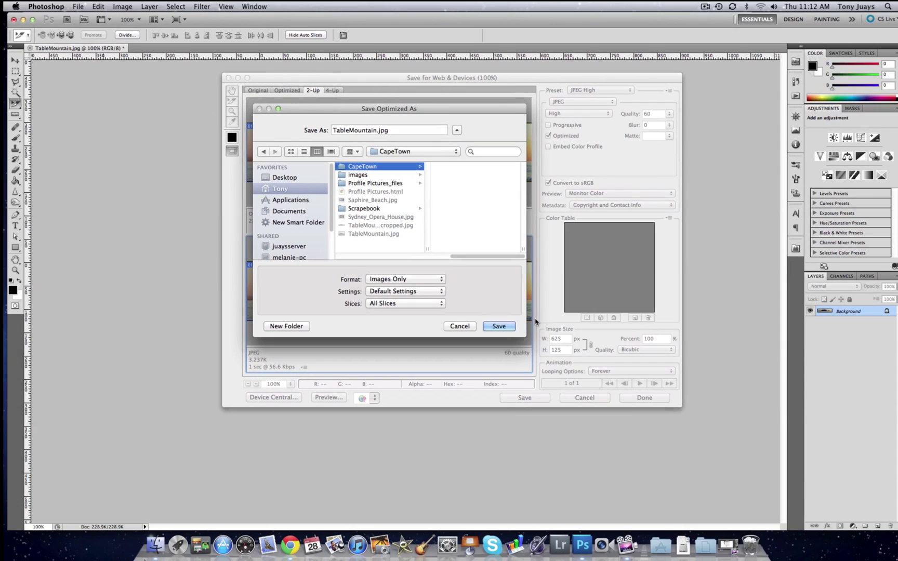
{"action": "left_click", "coordinate": [499, 325]}
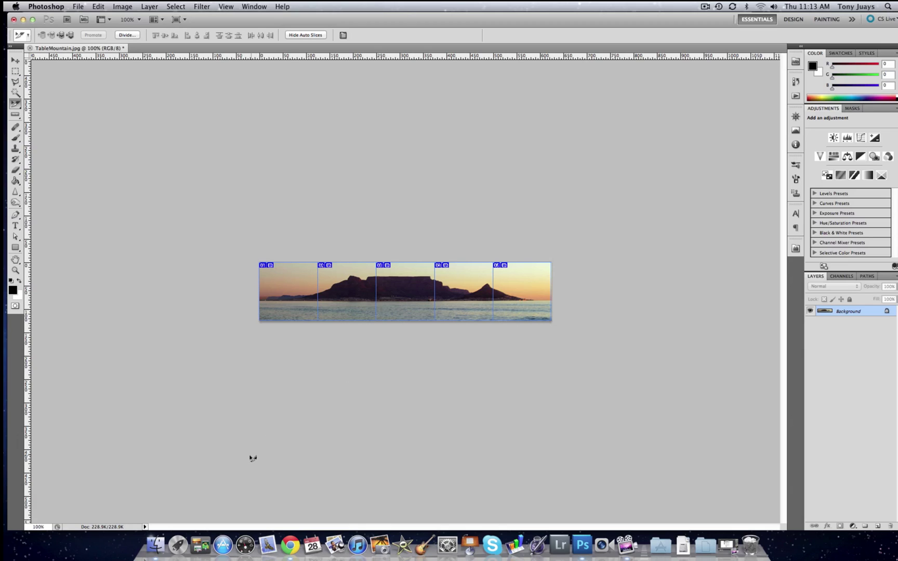
{"action": "left_click", "coordinate": [160, 544]}
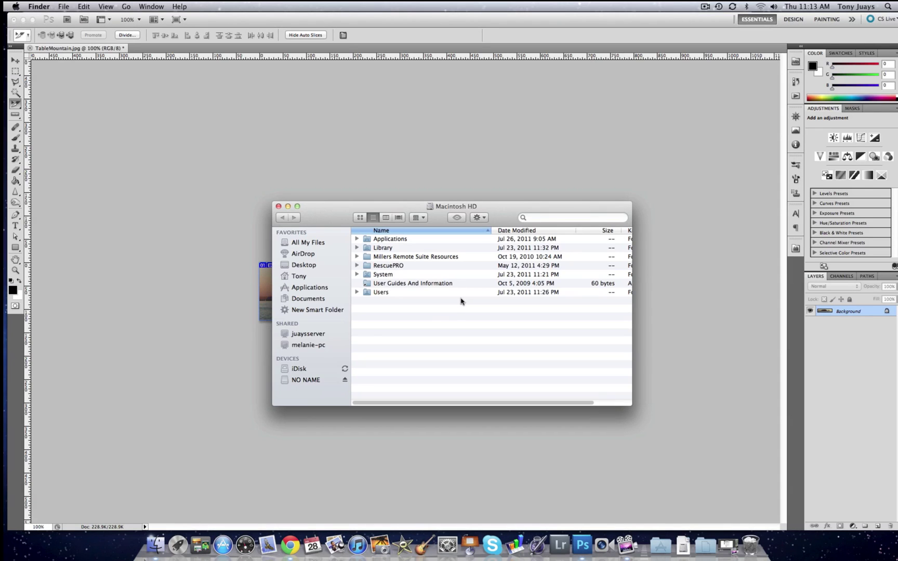
{"action": "left_click", "coordinate": [279, 207]}
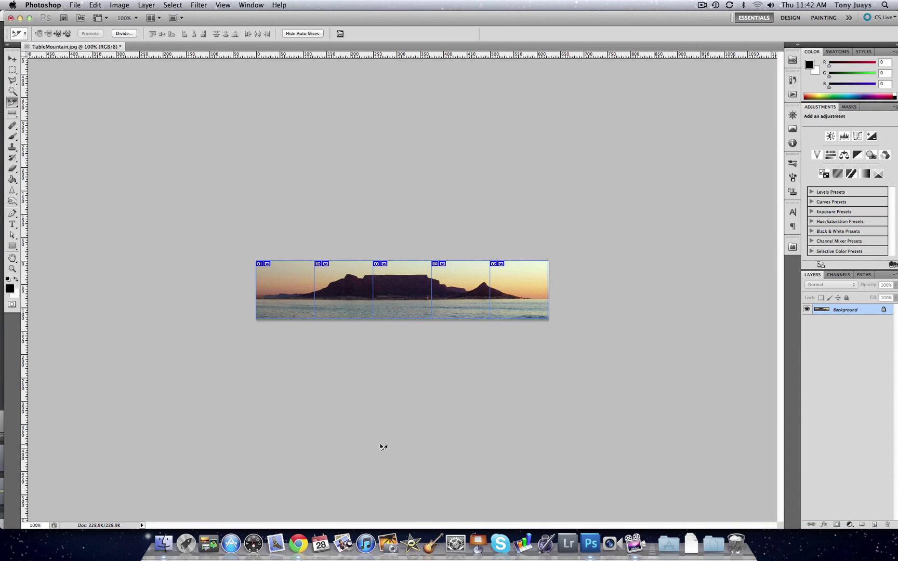
Switch to Chrome and open your Google+ profile in edit mode on the About tab
{"action": "left_click", "coordinate": [299, 543]}
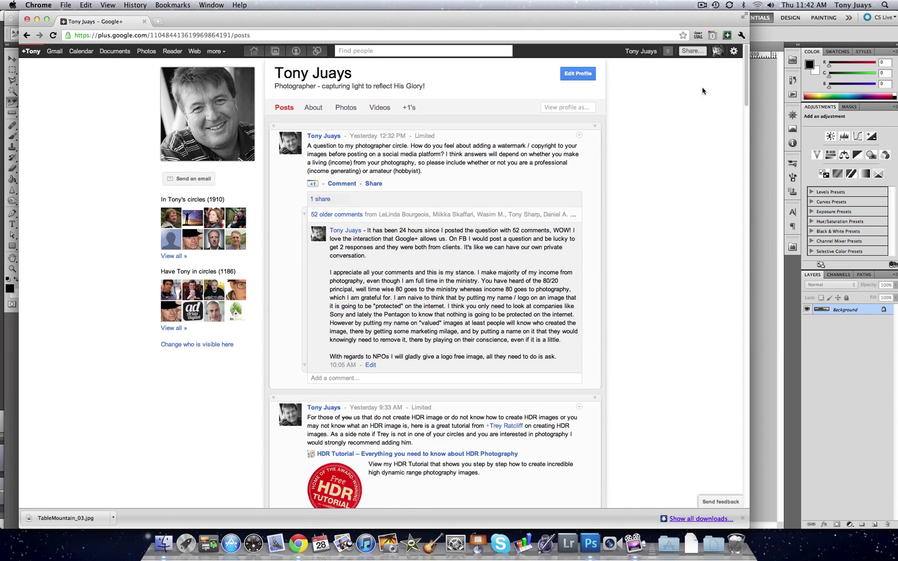
{"action": "left_click", "coordinate": [650, 55]}
{"action": "left_click", "coordinate": [663, 88]}
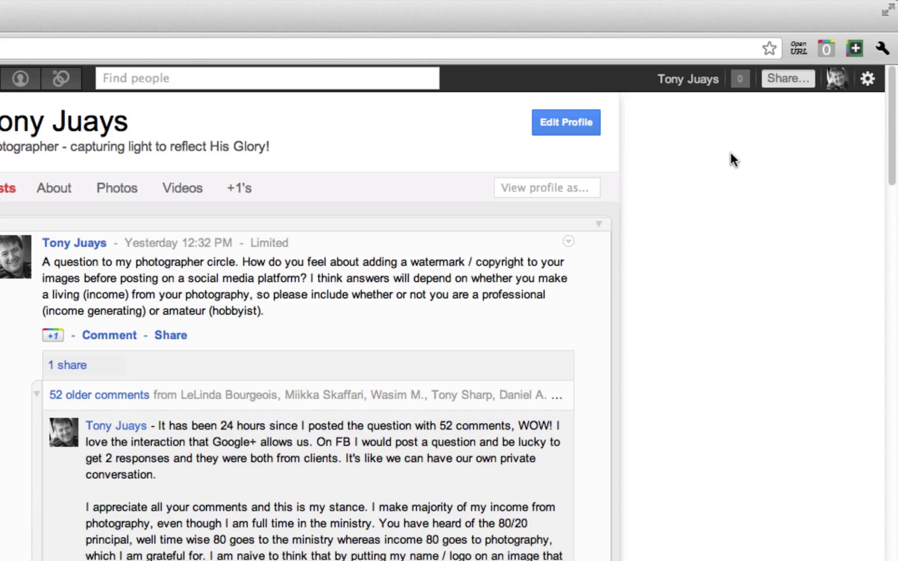
{"action": "left_click", "coordinate": [559, 124]}
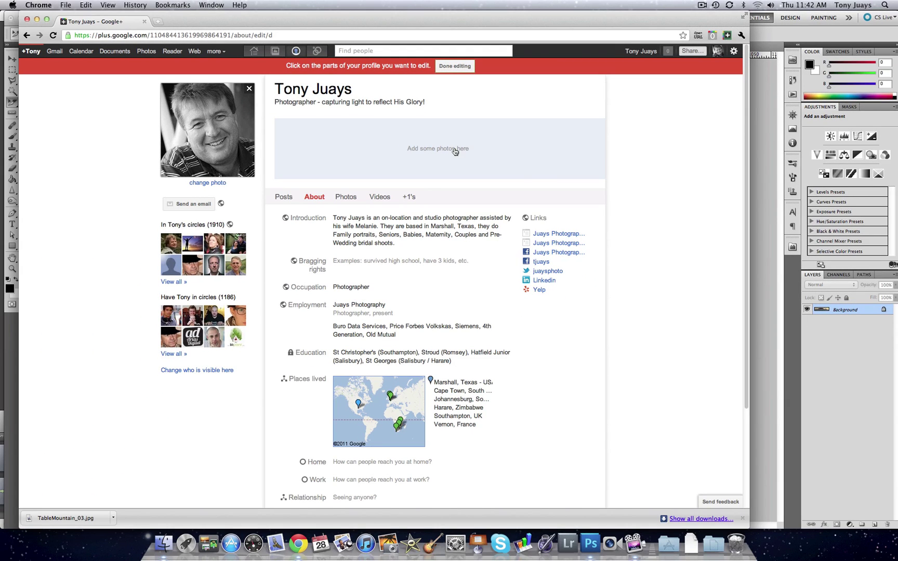
Upload TableMountain_01.jpg, then TableMountain_02.jpg, as side-by-side scrapbook photos
{"action": "left_click", "coordinate": [453, 151]}
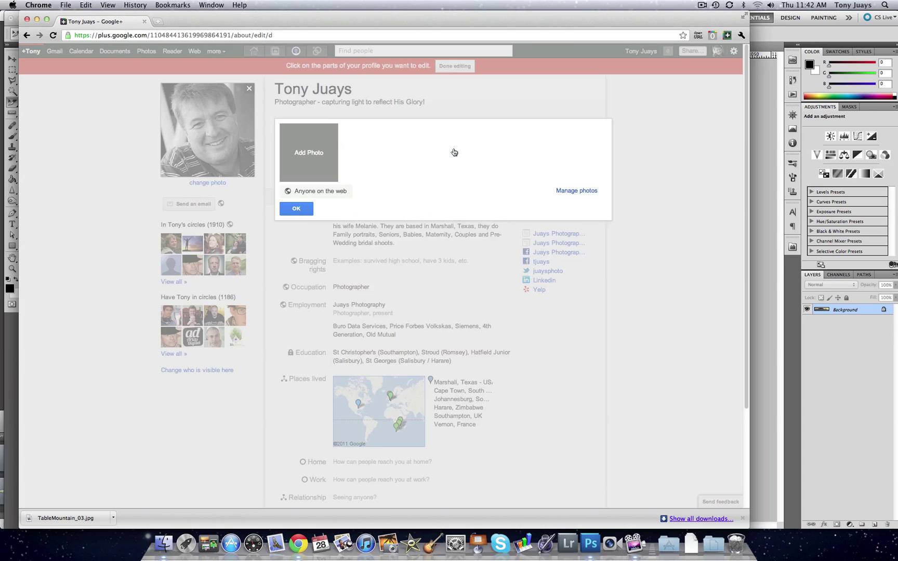
{"action": "left_click", "coordinate": [312, 154]}
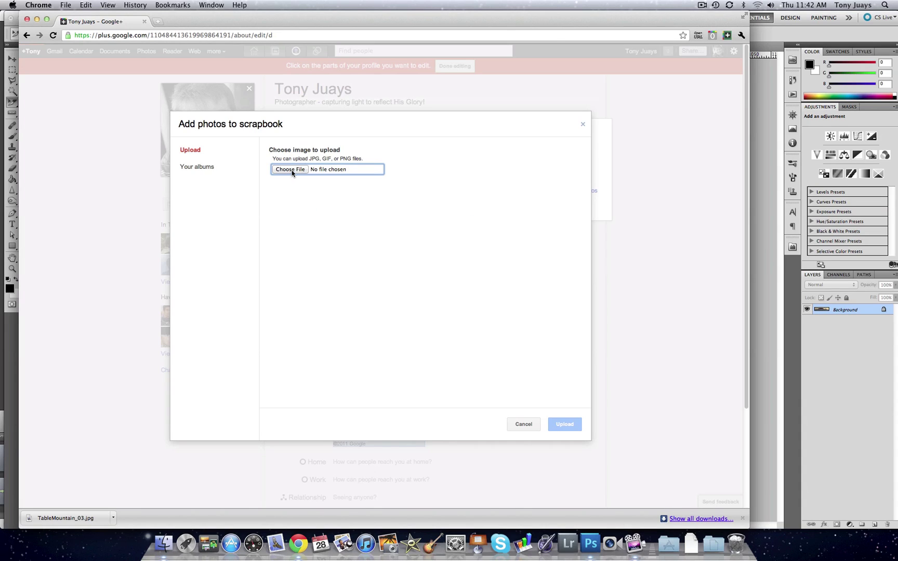
{"action": "left_click", "coordinate": [292, 169]}
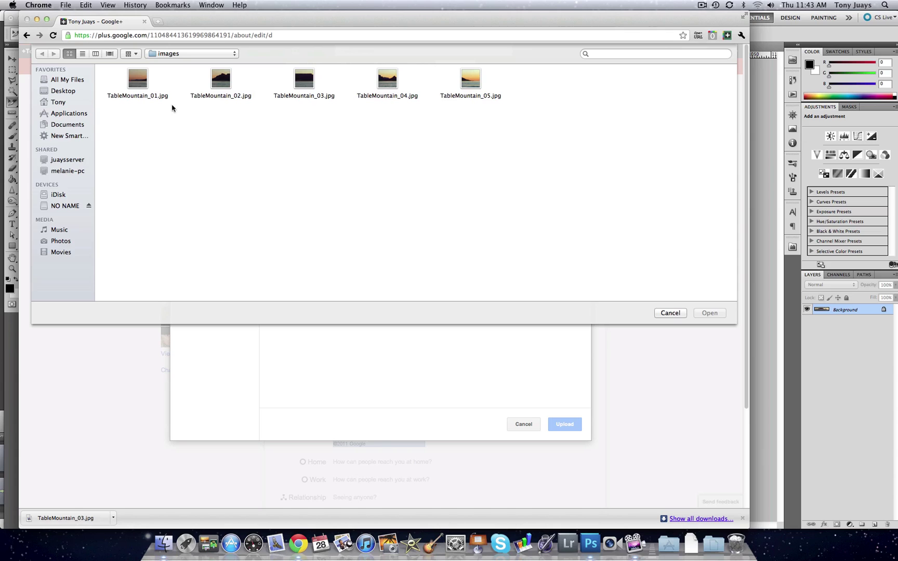
{"action": "left_click", "coordinate": [139, 83]}
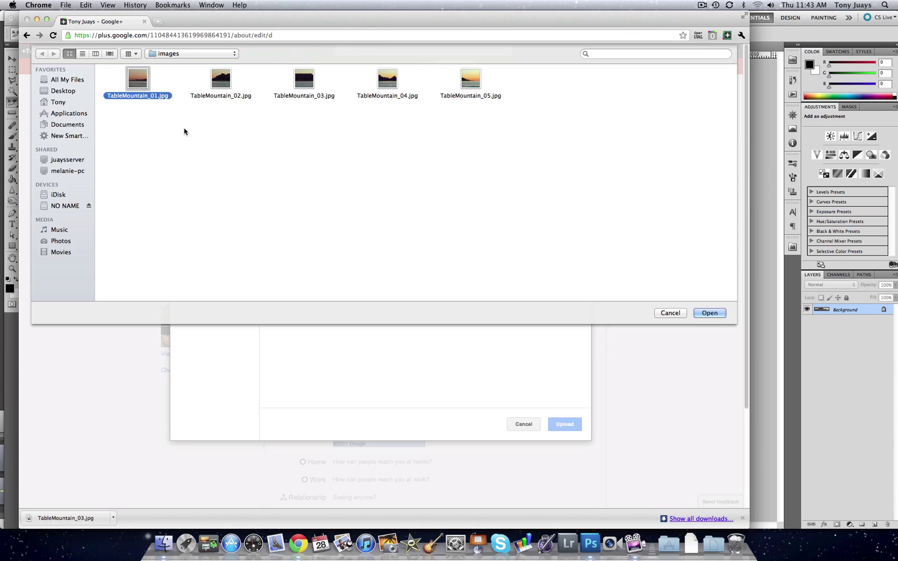
{"action": "left_click", "coordinate": [710, 312]}
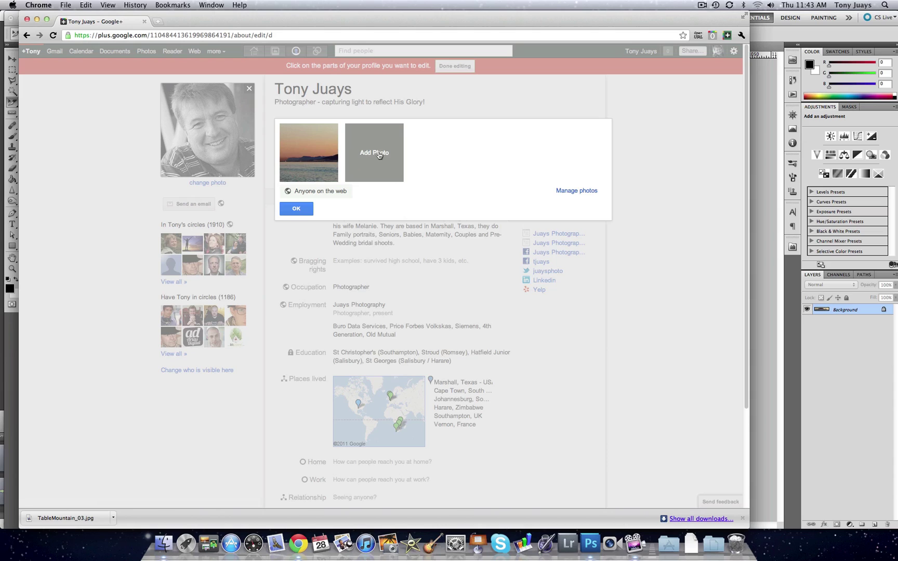
{"action": "left_click", "coordinate": [379, 154]}
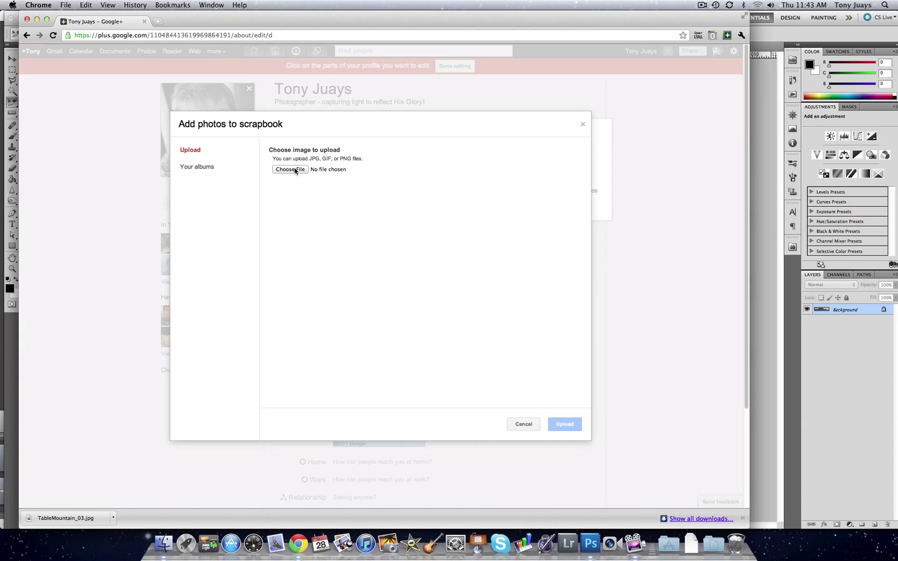
{"action": "left_click", "coordinate": [290, 169]}
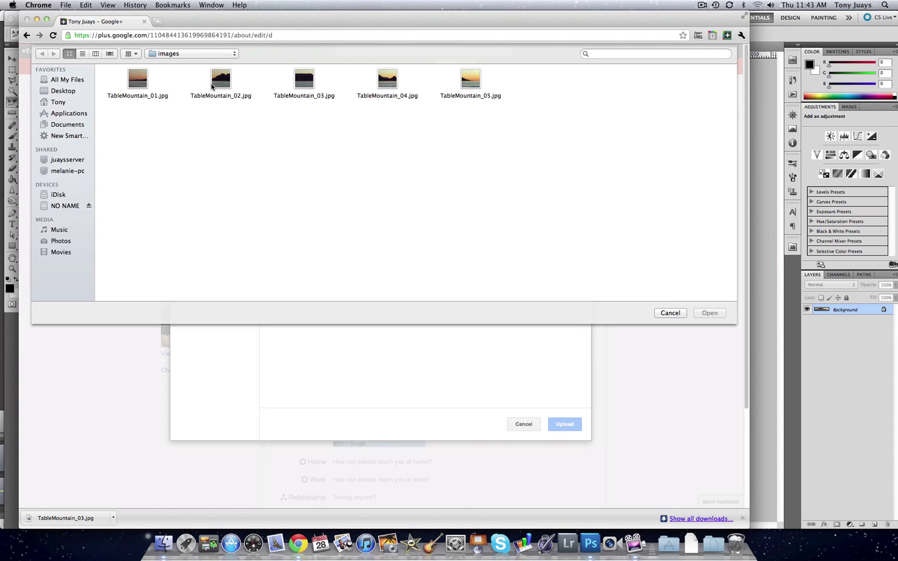
{"action": "left_click", "coordinate": [221, 80]}
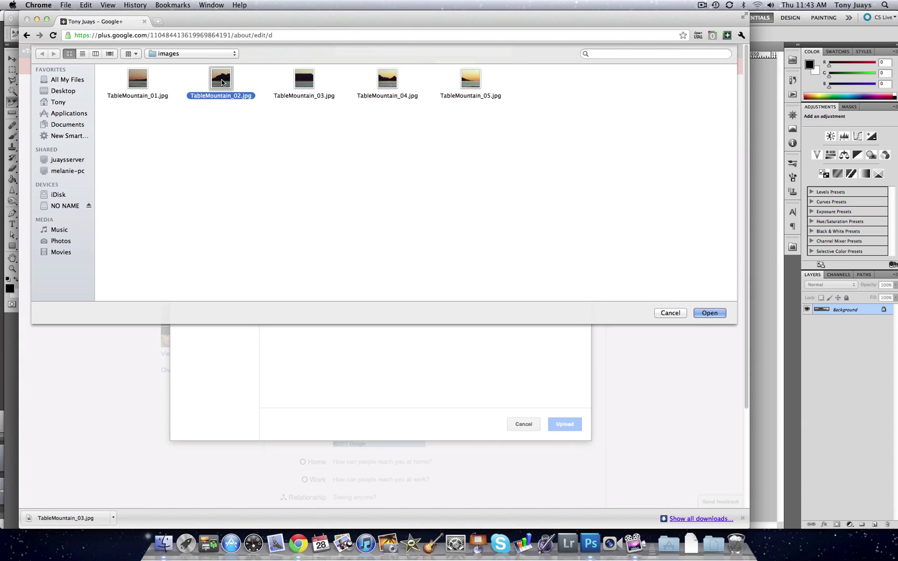
{"action": "left_click", "coordinate": [710, 313]}
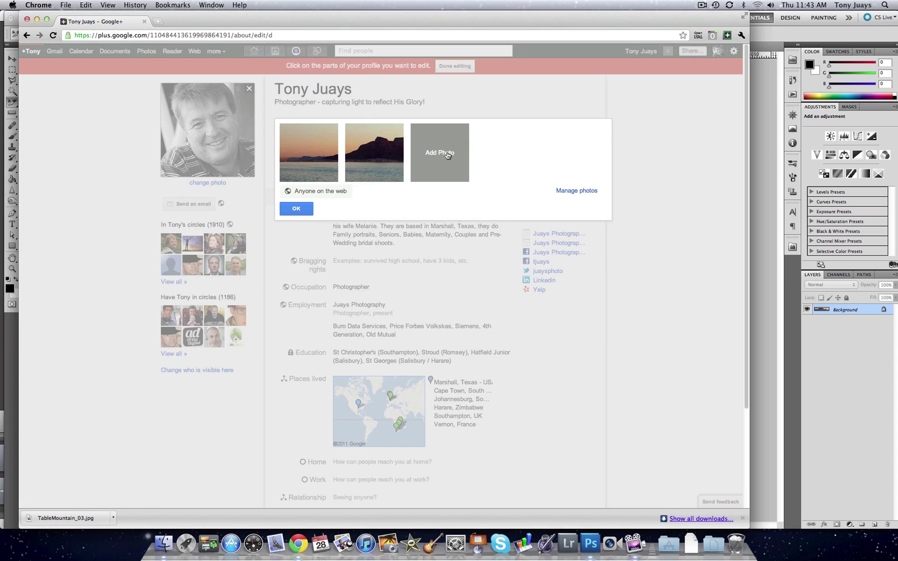
Upload TableMountain_03.jpg, TableMountain_04.jpg and TableMountain_05.jpg as the third, fourth and fifth scrapbook photos
{"action": "left_click", "coordinate": [447, 155]}
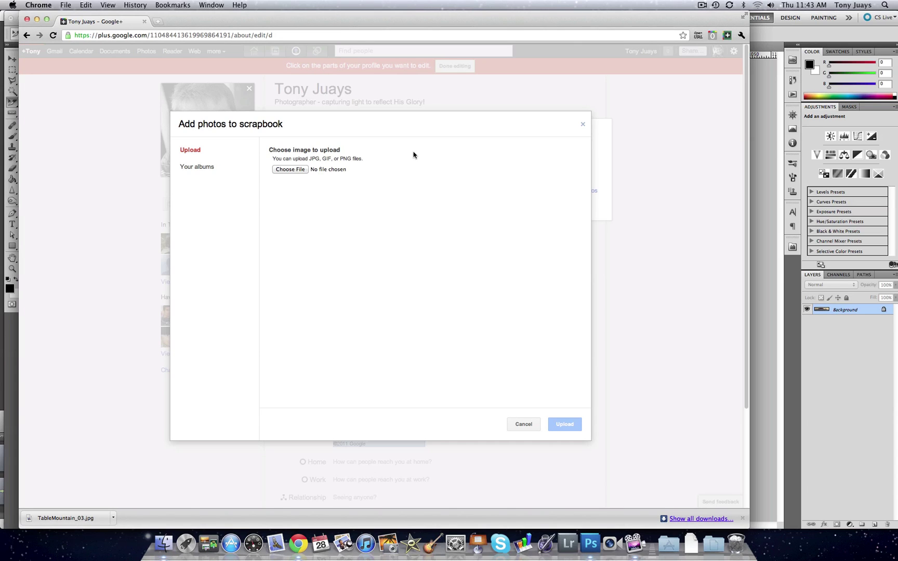
{"action": "left_click", "coordinate": [305, 170]}
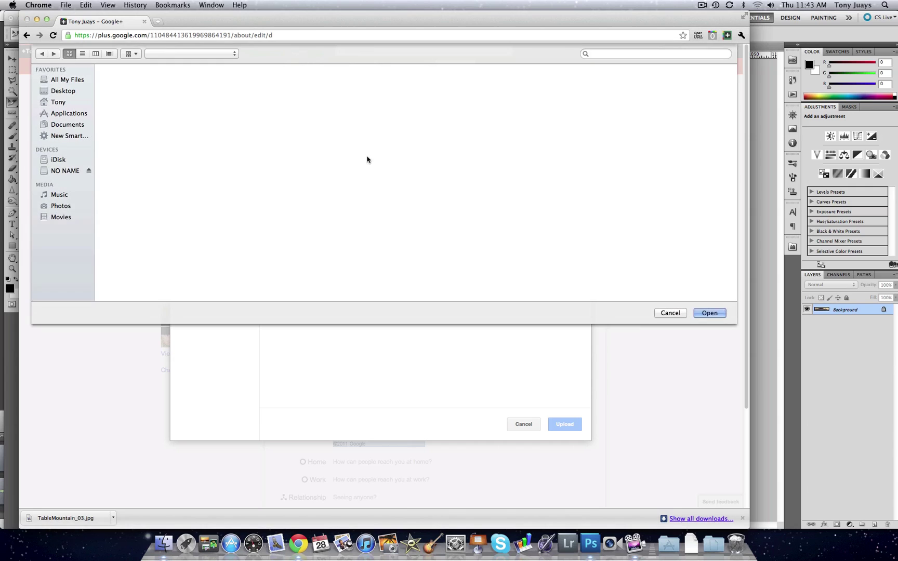
{"action": "double_click", "coordinate": [297, 93]}
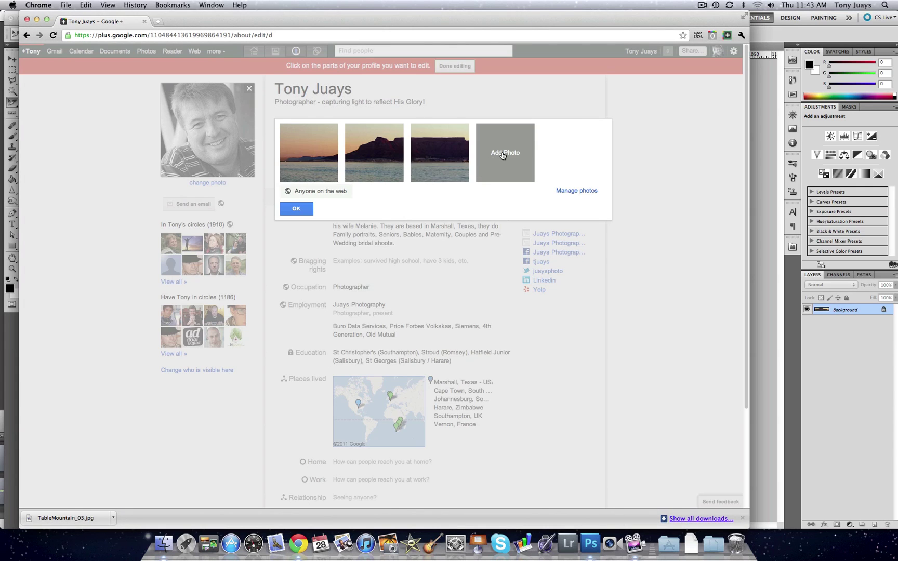
{"action": "left_click", "coordinate": [502, 157]}
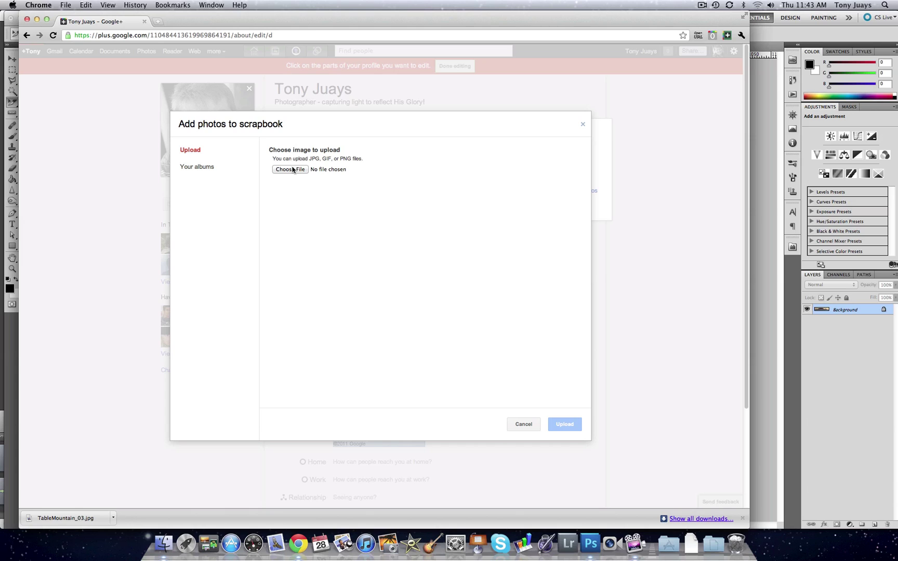
{"action": "left_click", "coordinate": [291, 170]}
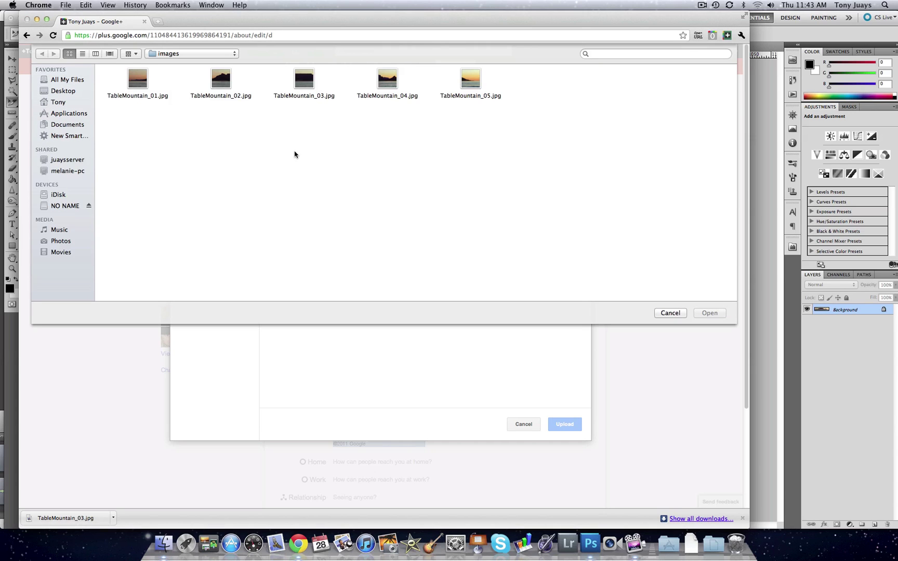
{"action": "double_click", "coordinate": [385, 79]}
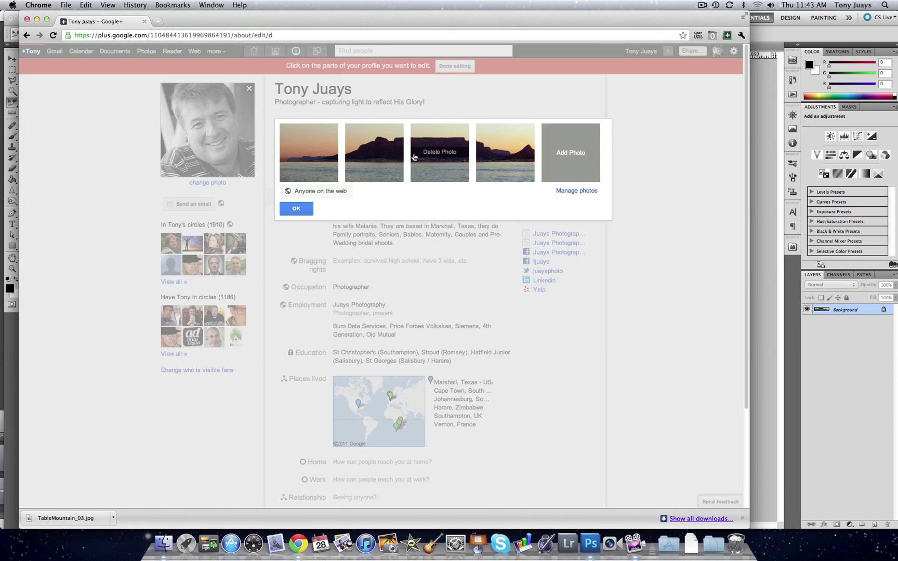
{"action": "left_click", "coordinate": [569, 154]}
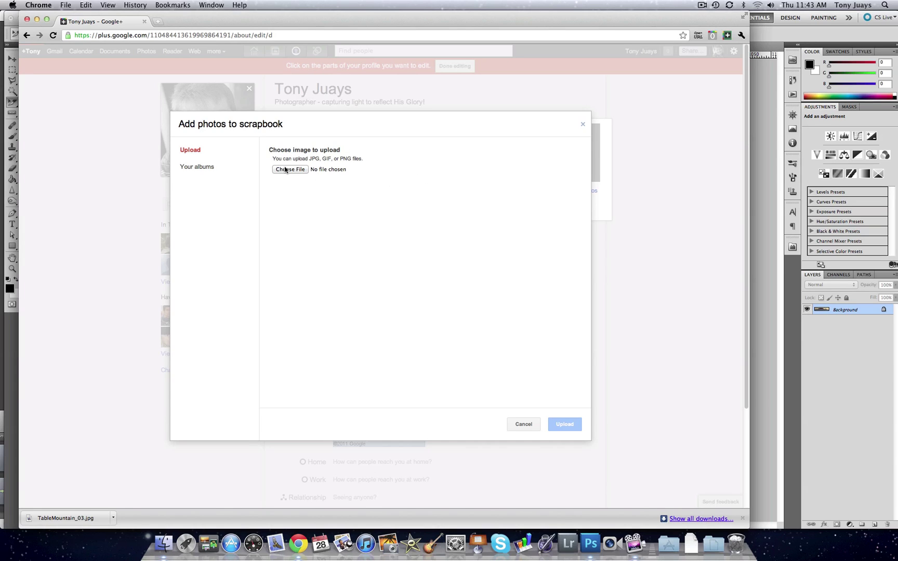
{"action": "left_click", "coordinate": [288, 169]}
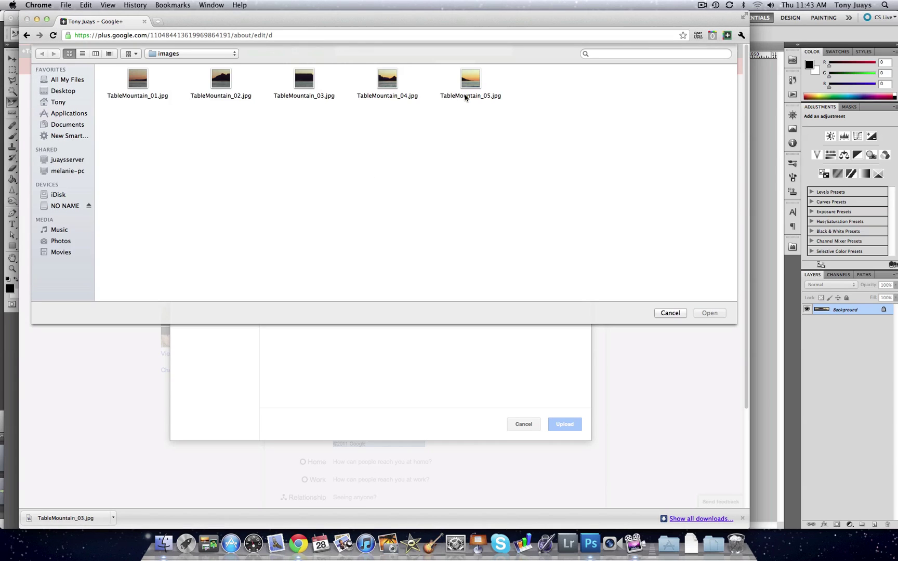
{"action": "double_click", "coordinate": [469, 80]}
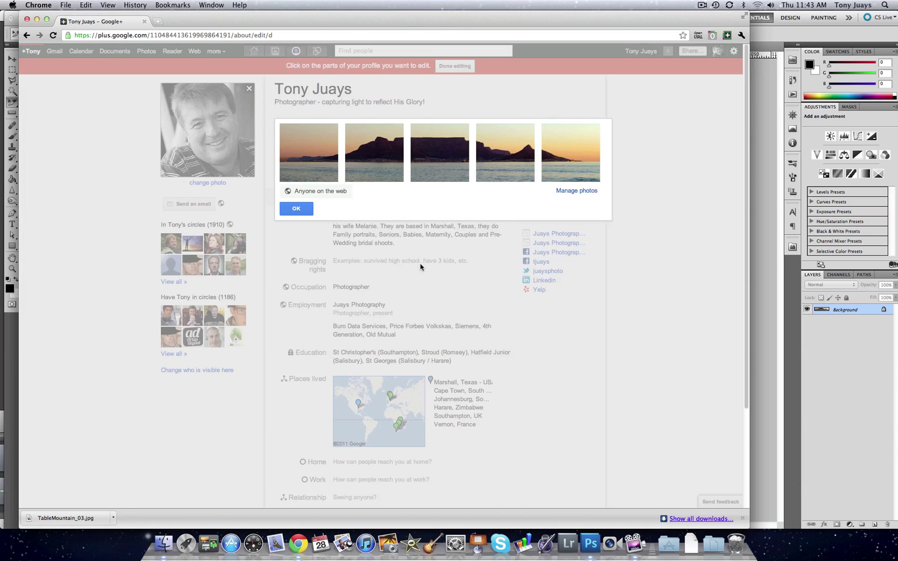
Confirm the five scrapbook photos and exit edit mode to view the finished profile
{"action": "left_click", "coordinate": [296, 208]}
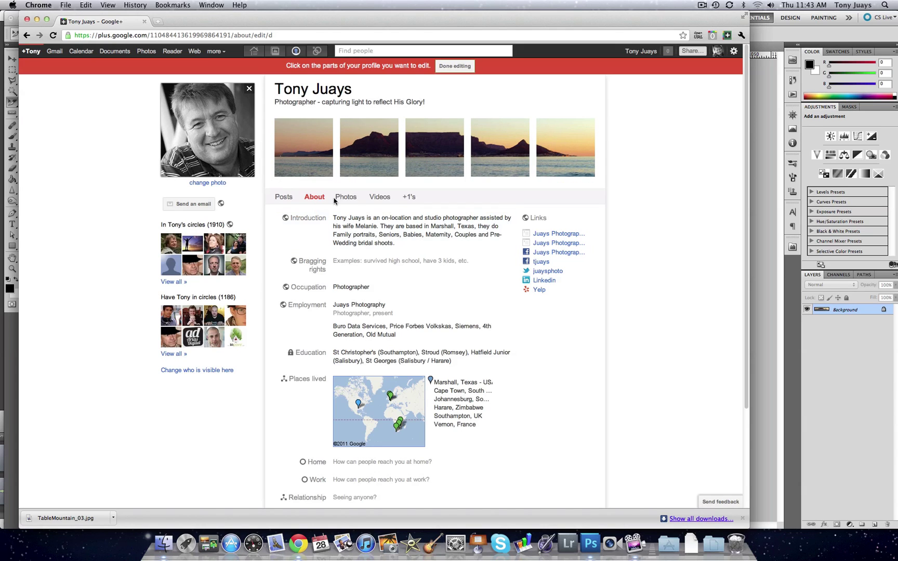
{"action": "left_click", "coordinate": [455, 66]}
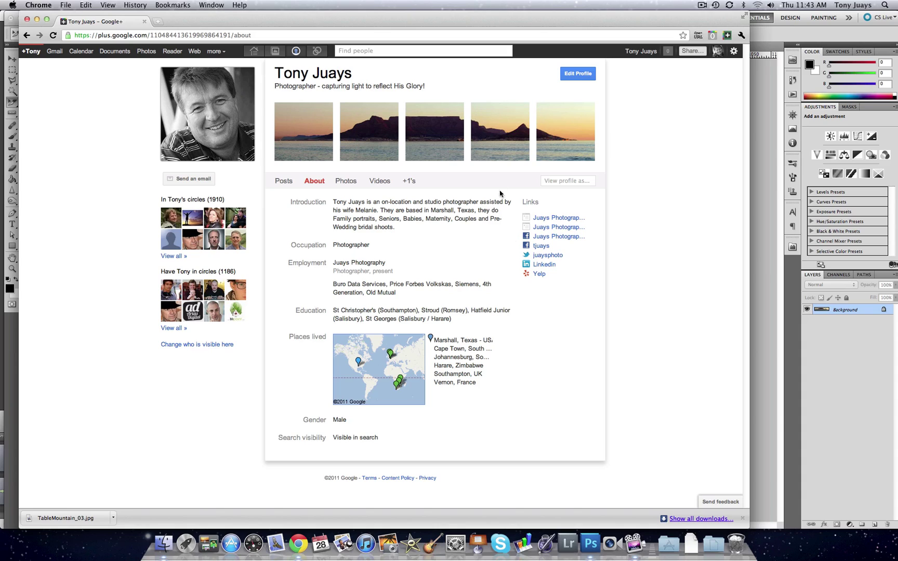